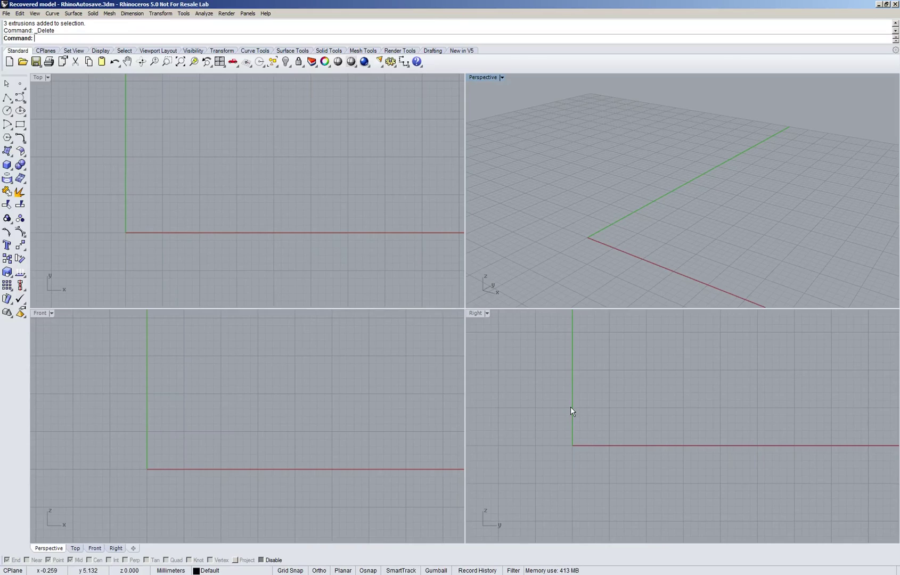
# Undo the deletion of the three boxes and inspect them in the Top and Perspective viewports.
pyautogui.hotkey('ctrl', 'z')
pyautogui.click(707, 353)
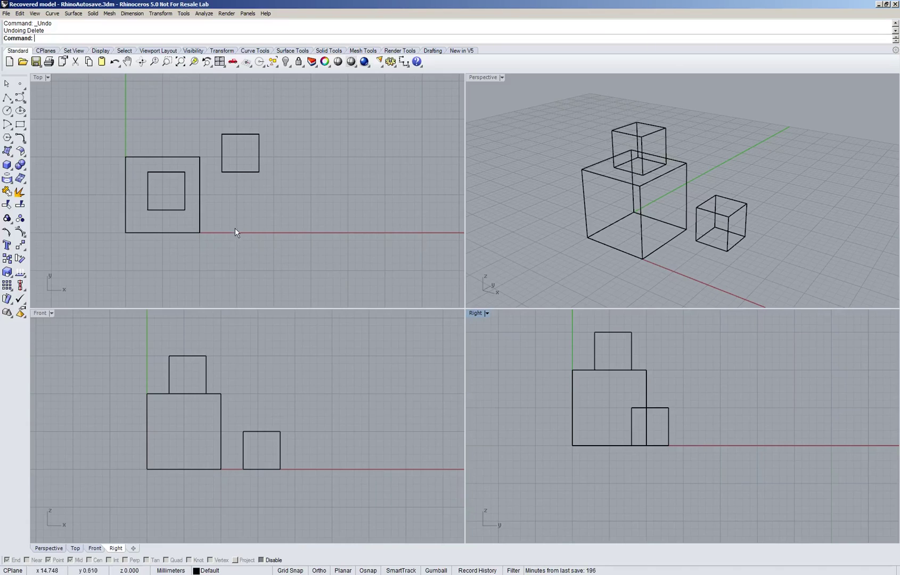
pyautogui.moveTo(235, 226)
pyautogui.mouseDown(button='right')
pyautogui.moveTo(255, 229)
pyautogui.moveTo(214, 245)
pyautogui.moveTo(211, 235)
pyautogui.moveTo(223, 235)
pyautogui.mouseUp(button='right')
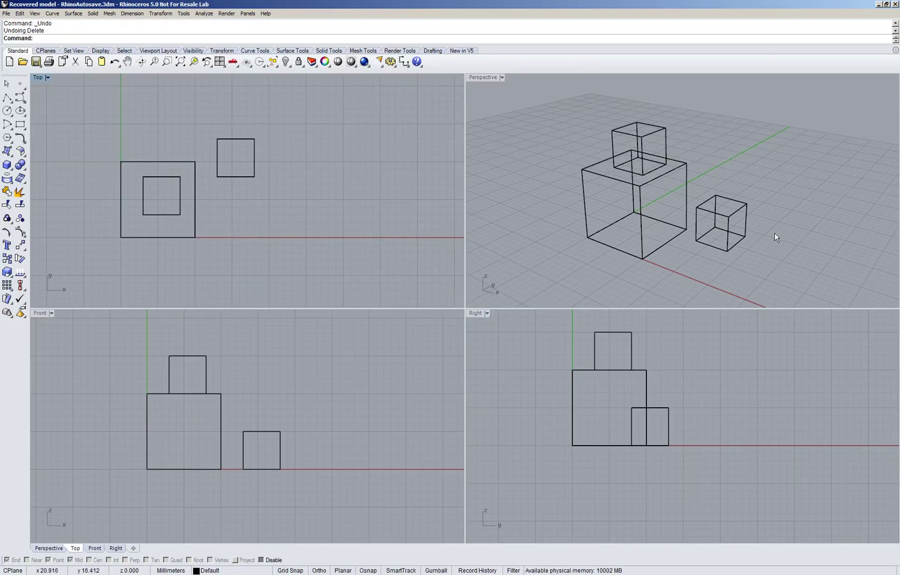
pyautogui.moveTo(775, 233)
pyautogui.mouseDown(button='right')
pyautogui.moveTo(807, 225)
pyautogui.moveTo(778, 226)
pyautogui.mouseUp(button='right')
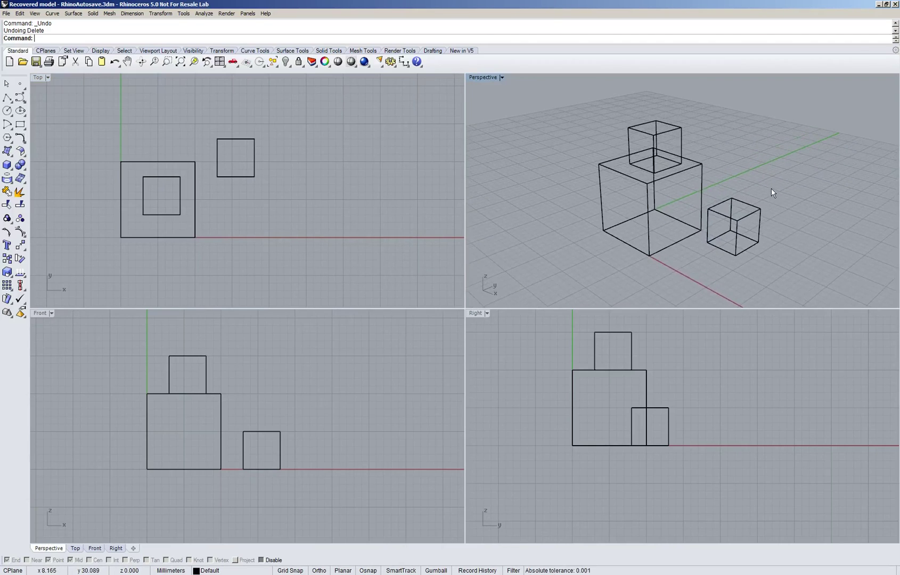
pyautogui.moveTo(789, 203)
pyautogui.keyDown('shift'); pyautogui.mouseDown(button='right')
pyautogui.moveTo(759, 208)
pyautogui.moveTo(816, 201)
pyautogui.moveTo(794, 193)
pyautogui.mouseUp(button='right'); pyautogui.keyUp('shift')
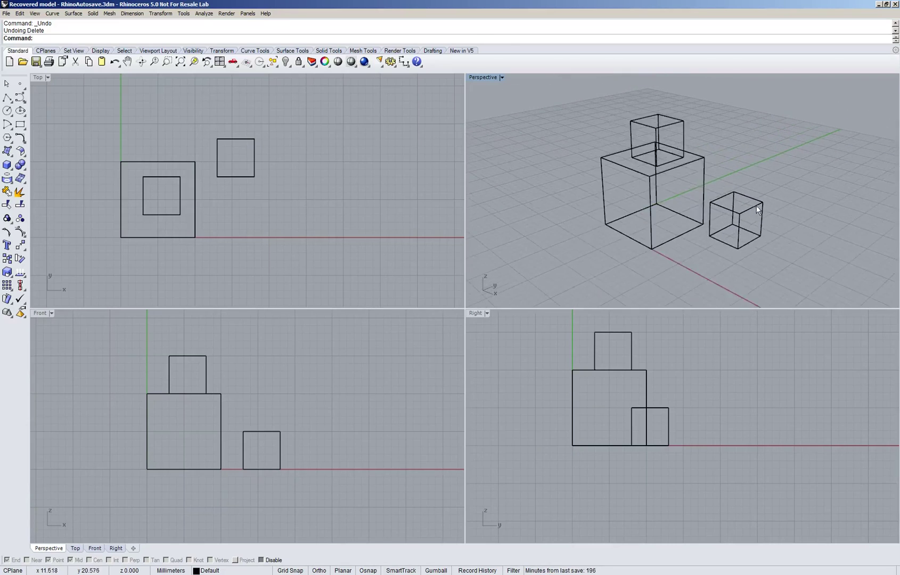
pyautogui.scroll(2, 758, 209)
pyautogui.scroll(2, 215, 215)
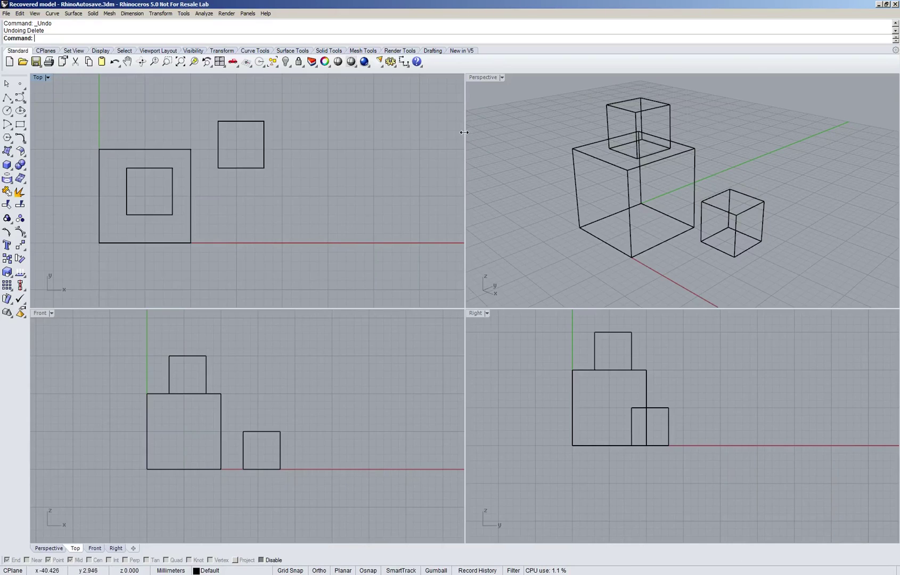
# View the boxes in a maximized Perspective viewport and a maximized Top viewport, and return to the four-viewport layout.
pyautogui.doubleClick(484, 79)
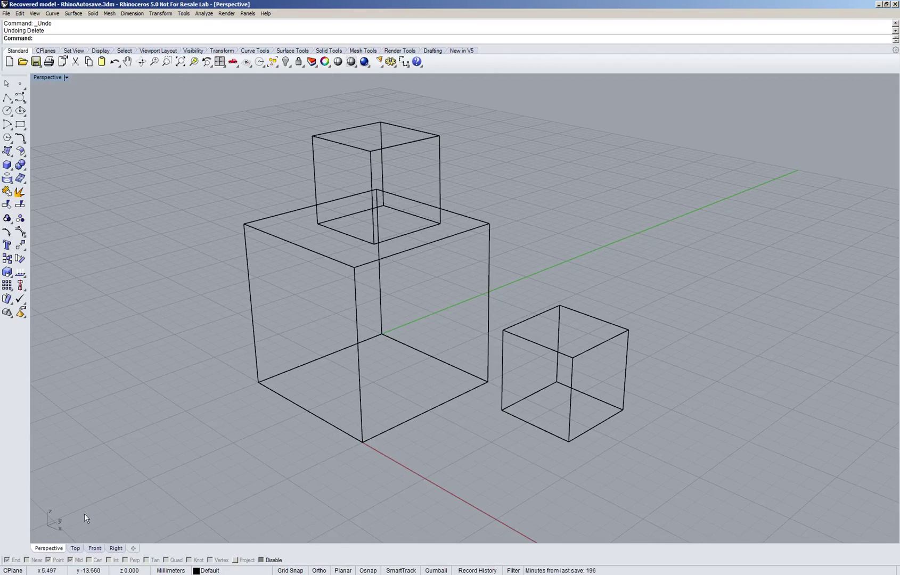
pyautogui.click(76, 549)
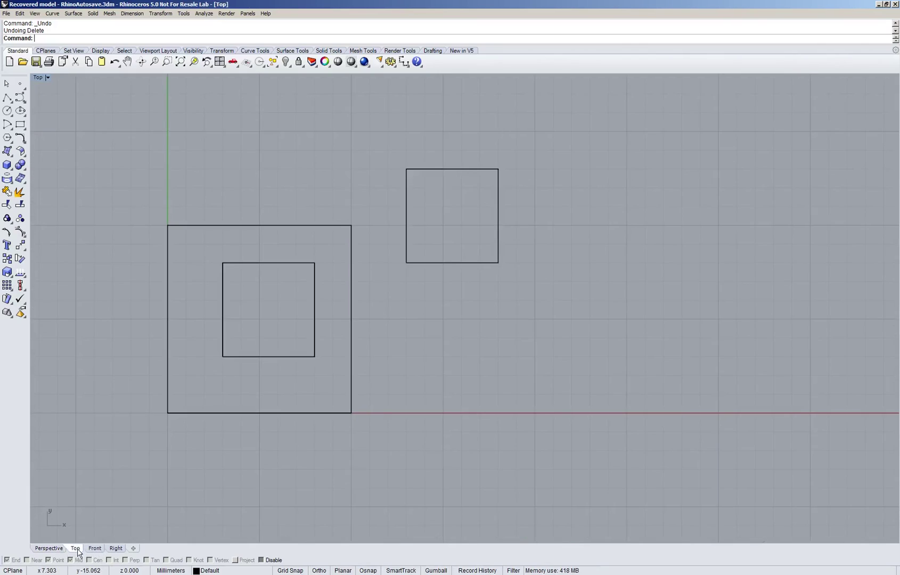
pyautogui.doubleClick(37, 79)
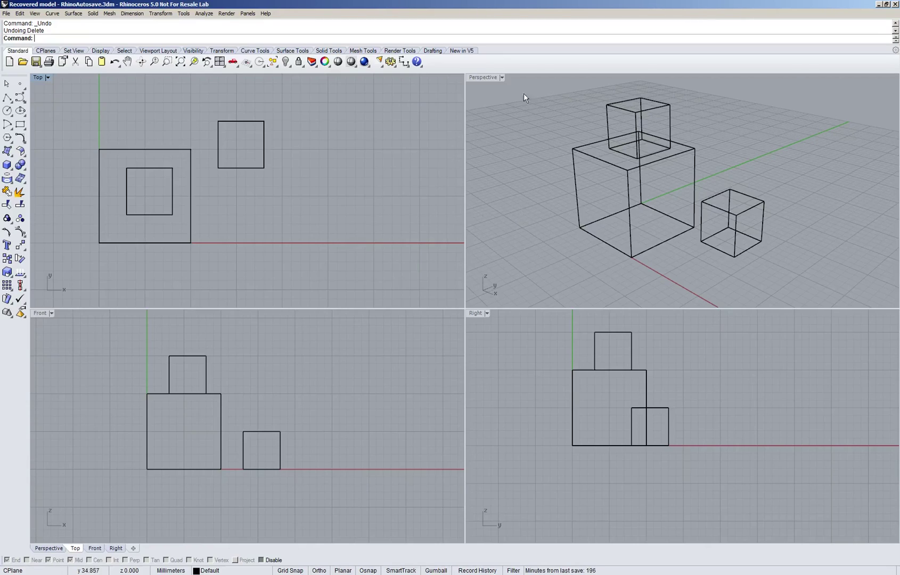
# Try the Shaded display mode in the Perspective viewport and set the viewport to White.
pyautogui.click(502, 78)
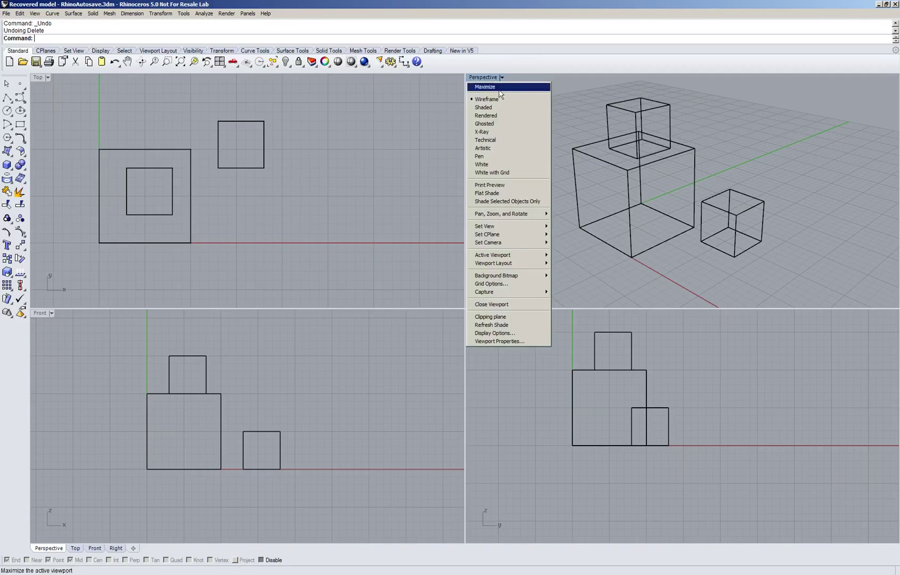
pyautogui.click(507, 108)
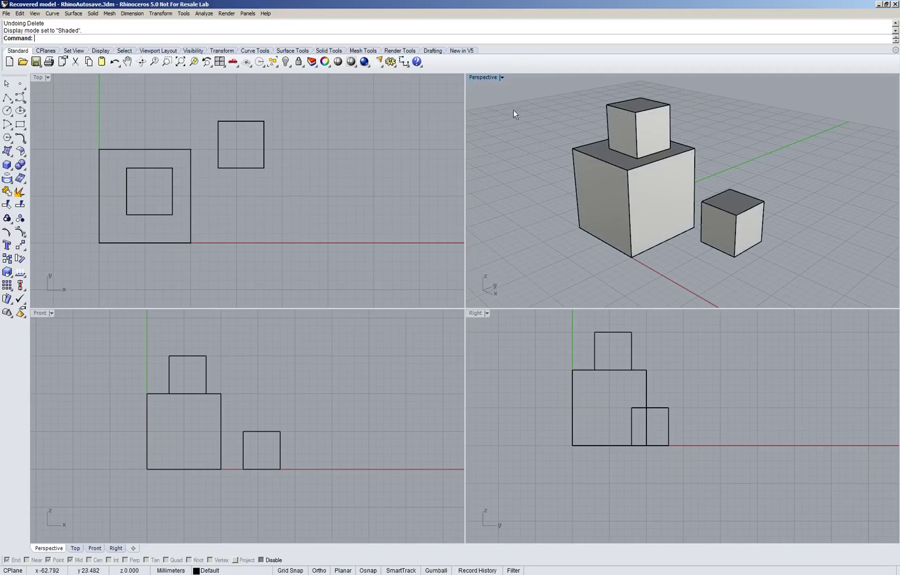
pyautogui.click(502, 79)
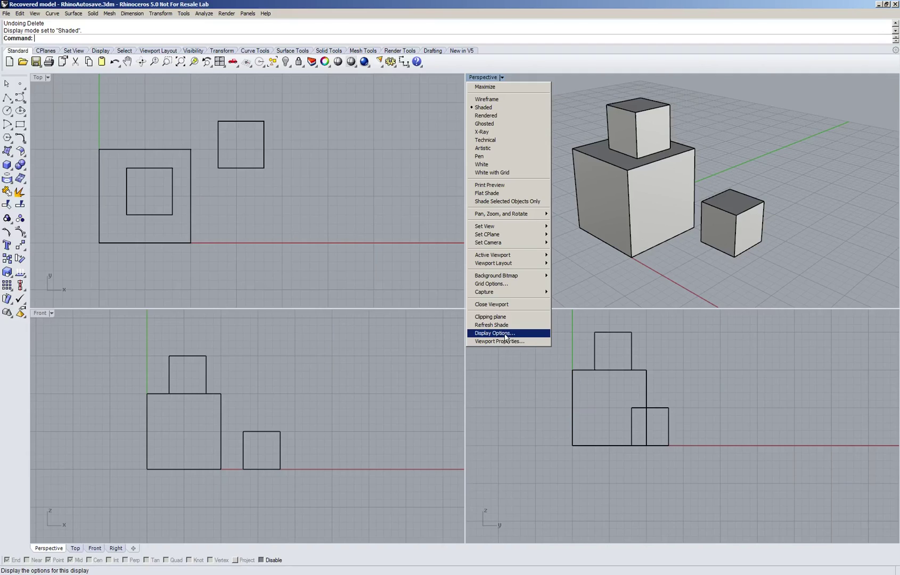
pyautogui.click(507, 164)
pyautogui.moveTo(743, 272); pyautogui.dragTo(719, 269, button='right')
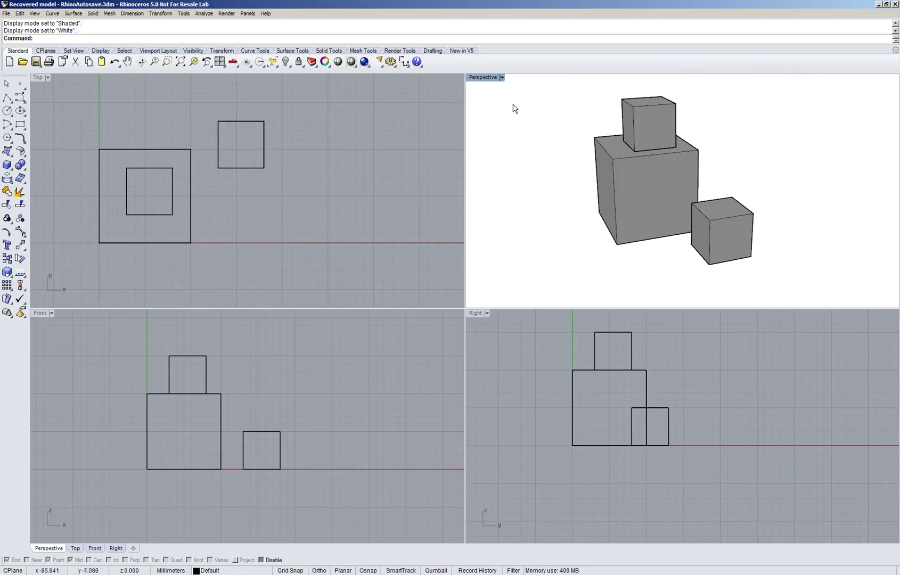
# In a maximized Perspective viewport, try a window selection and delete all three boxes using a crossing selection.
pyautogui.doubleClick(479, 78)
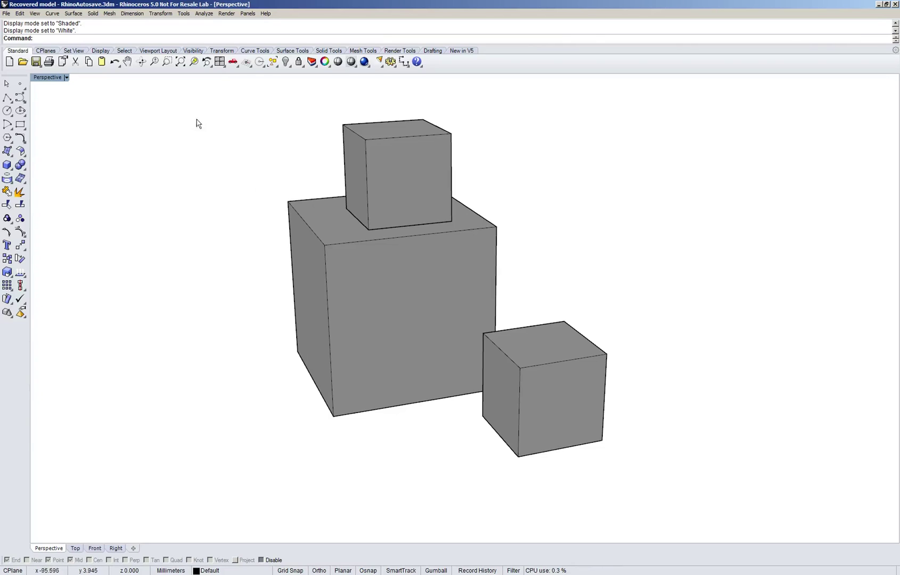
pyautogui.moveTo(177, 96); pyautogui.dragTo(669, 277)
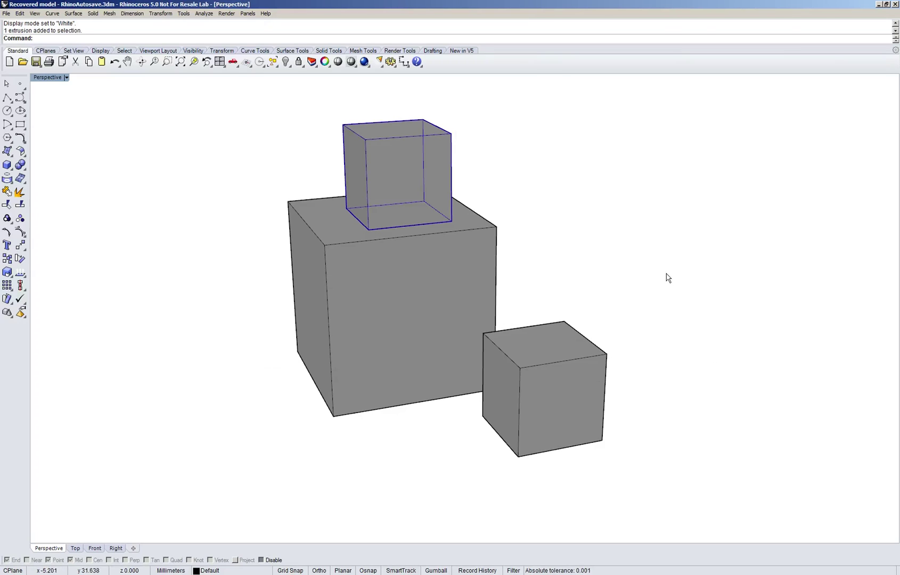
pyautogui.click(571, 172)
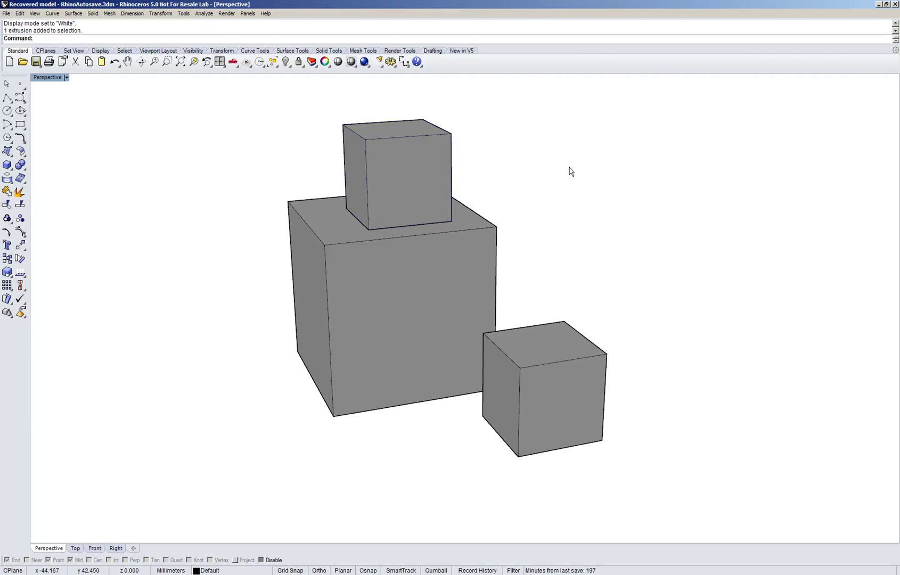
pyautogui.moveTo(742, 93); pyautogui.dragTo(197, 356)
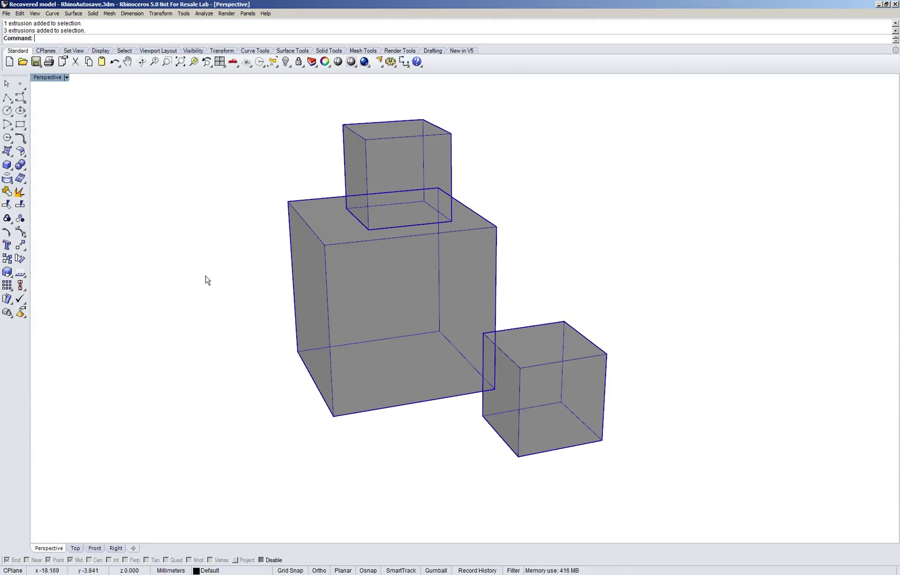
pyautogui.press('Delete')
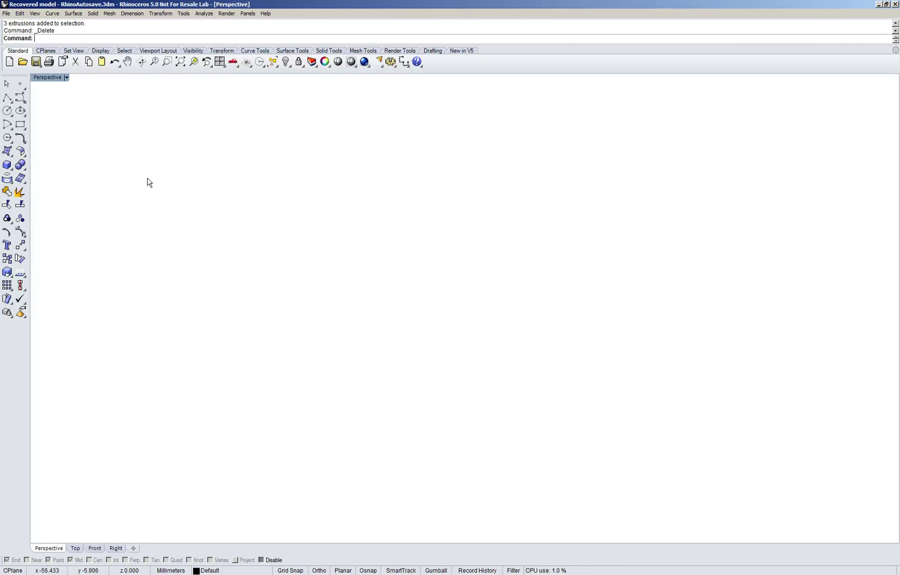
# Restore the four-viewport layout and set the Top, Front and Right viewports to the White with Grid display mode.
pyautogui.doubleClick(56, 79)
pyautogui.click(48, 78)
pyautogui.click(60, 174)
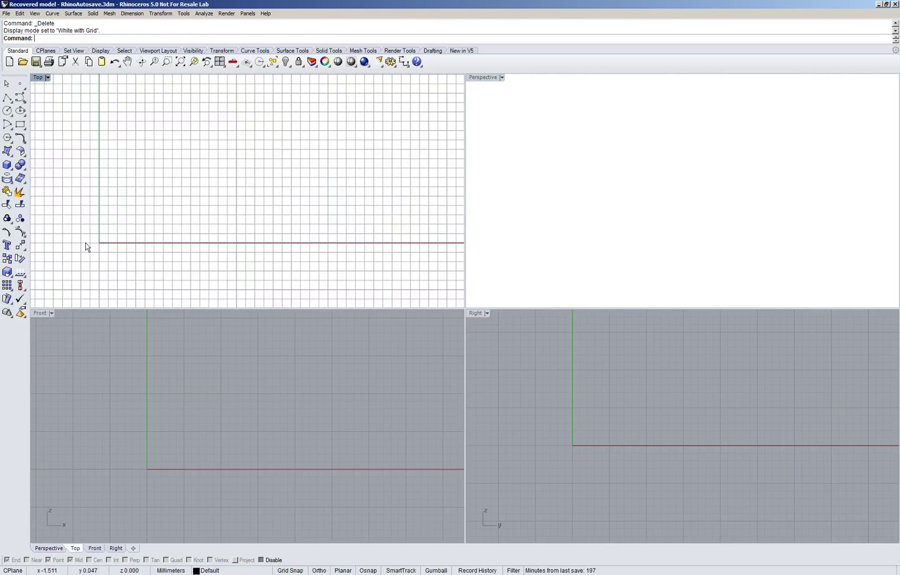
pyautogui.click(52, 312)
pyautogui.click(98, 145)
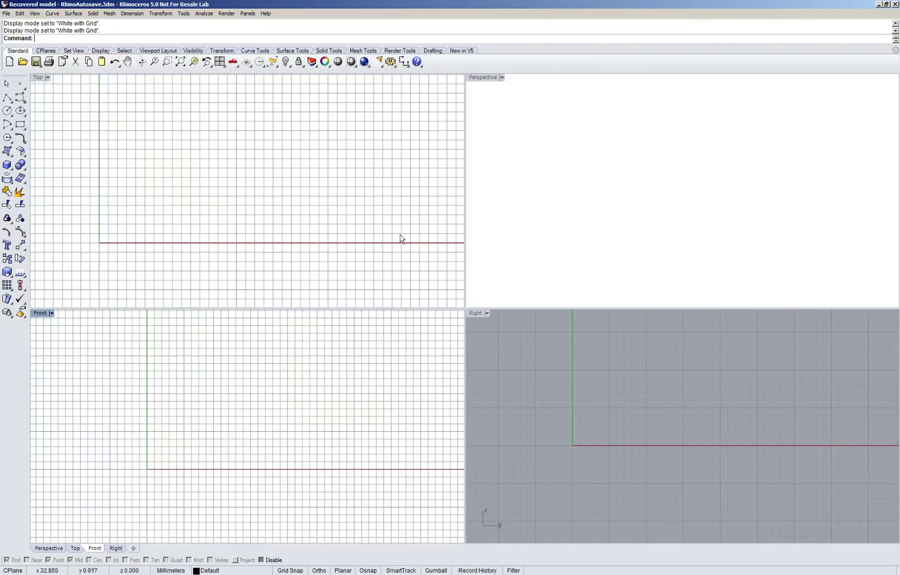
pyautogui.click(487, 313)
pyautogui.click(530, 144)
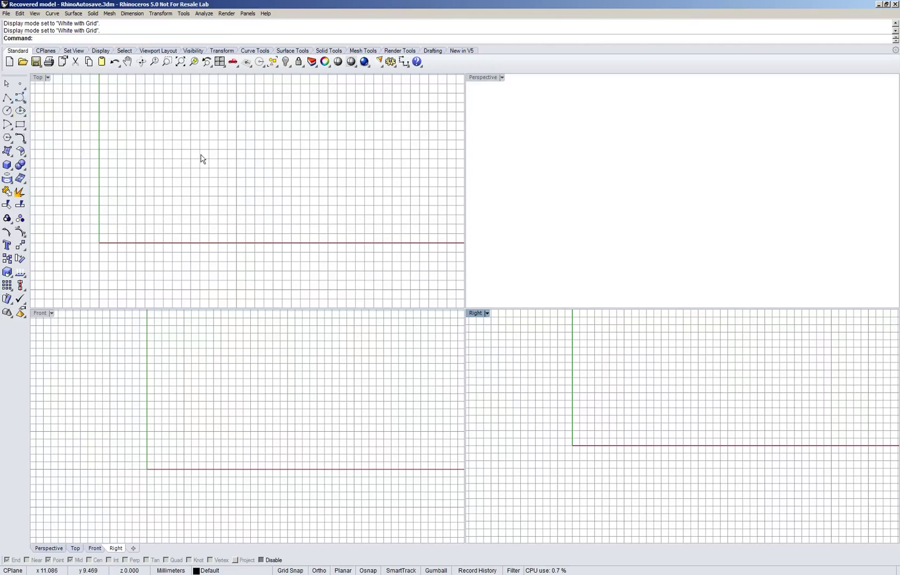
# With Grid Snap and Osnap on, draw a degree 3 curve in the Top view from the origin to 15,0, with its middle control point at 8,8.
pyautogui.write('Curve')
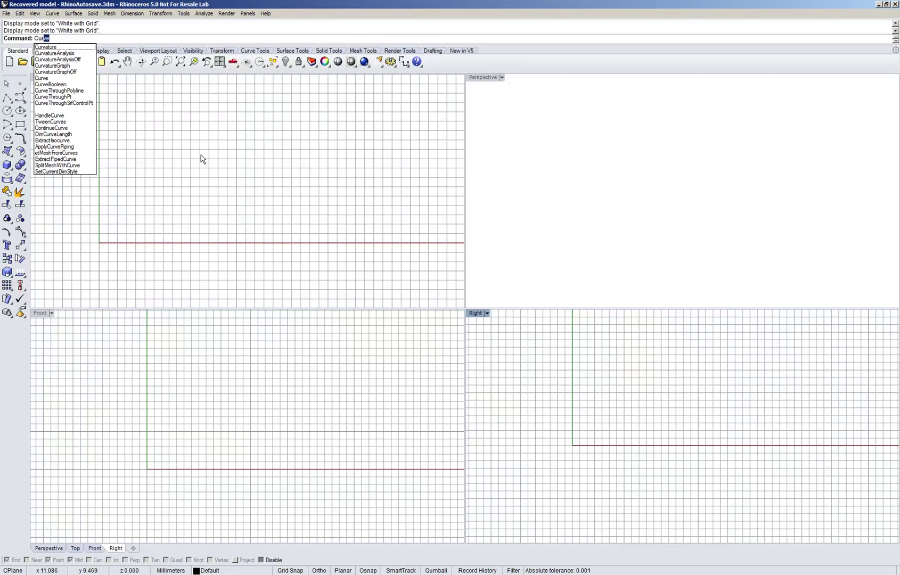
pyautogui.press('Return')
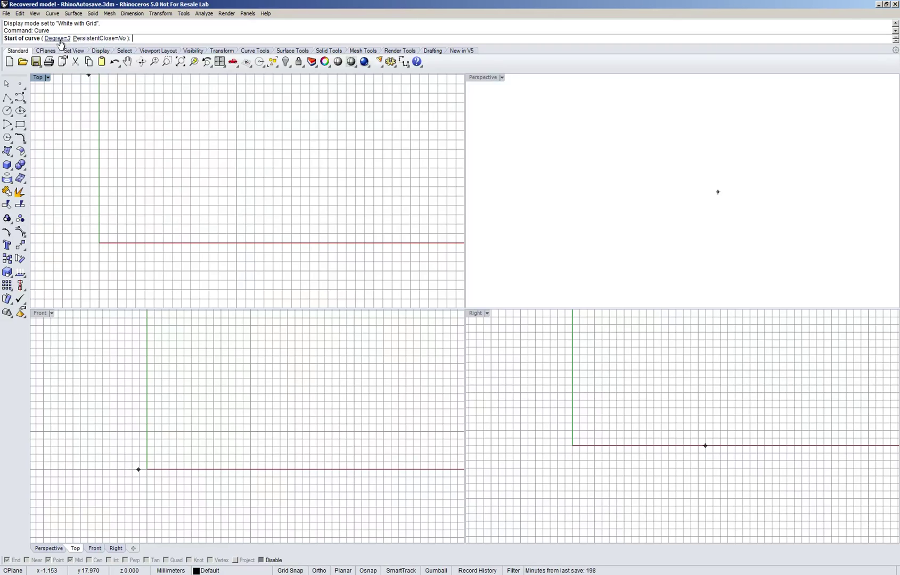
pyautogui.click(60, 40)
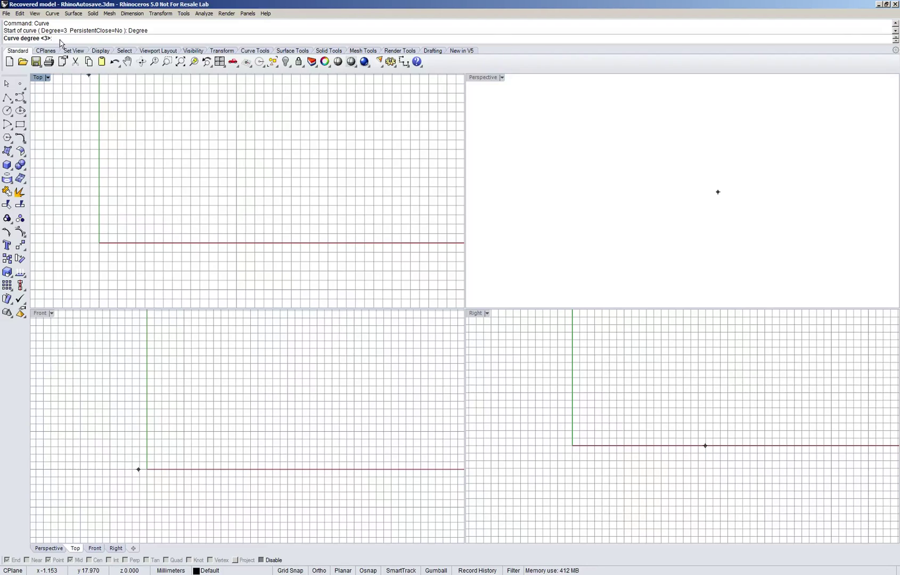
pyautogui.press('Return')
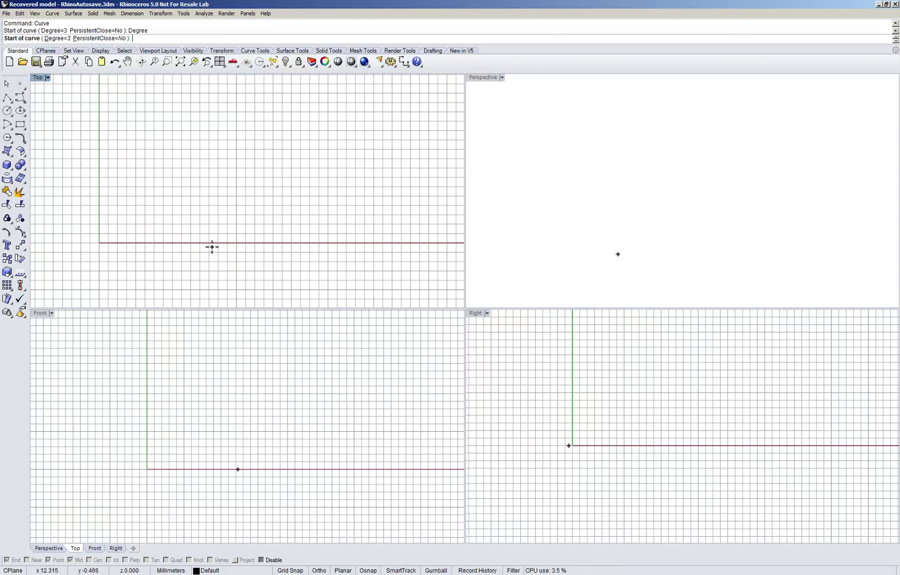
pyautogui.click(295, 573)
pyautogui.click(370, 572)
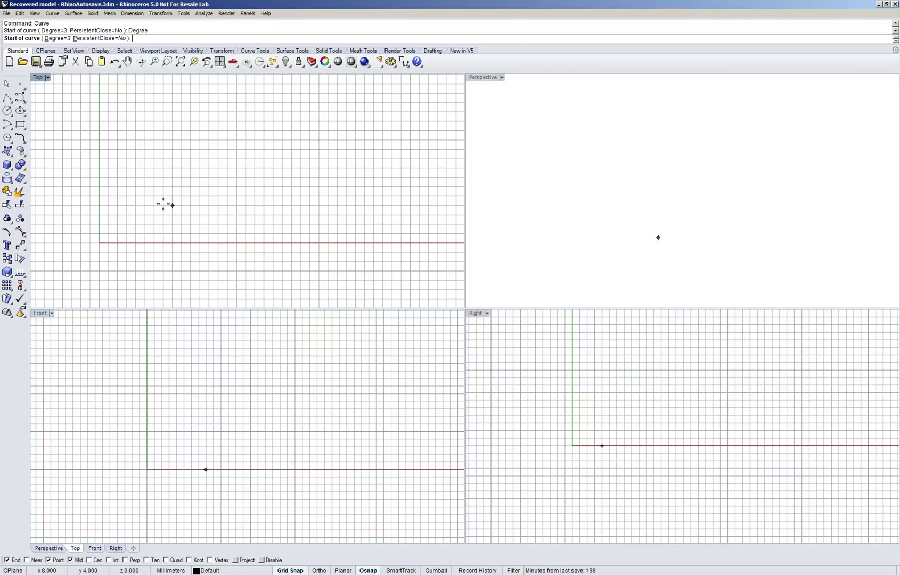
pyautogui.click(100, 243)
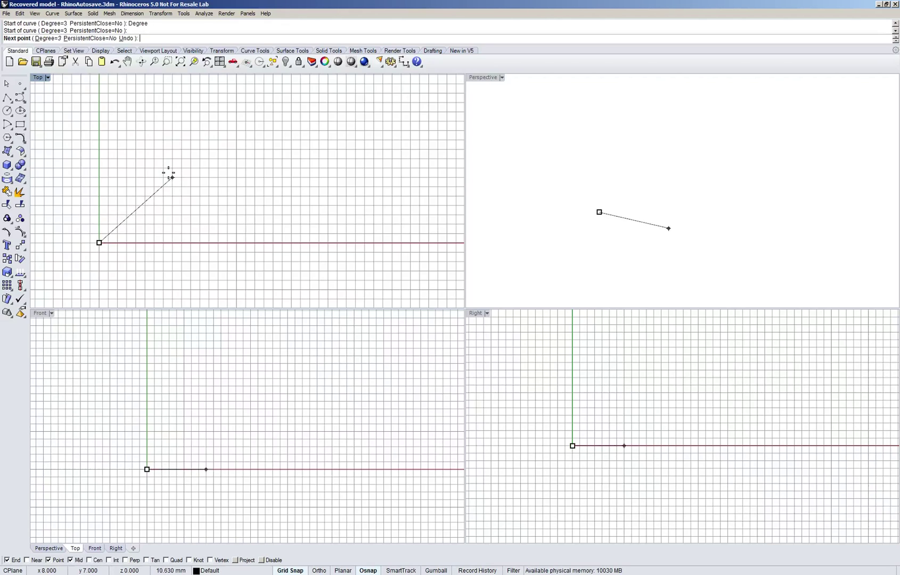
pyautogui.click(172, 167)
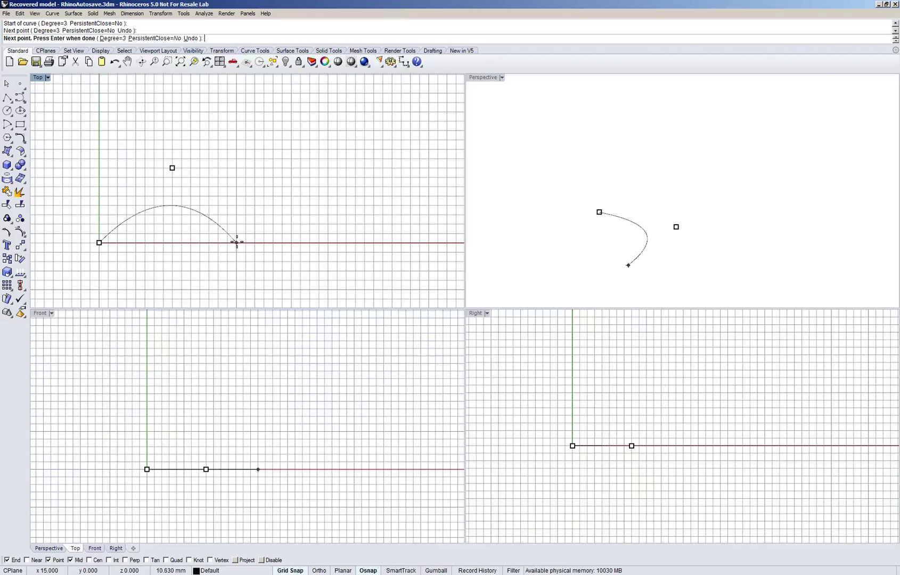
pyautogui.click(237, 243)
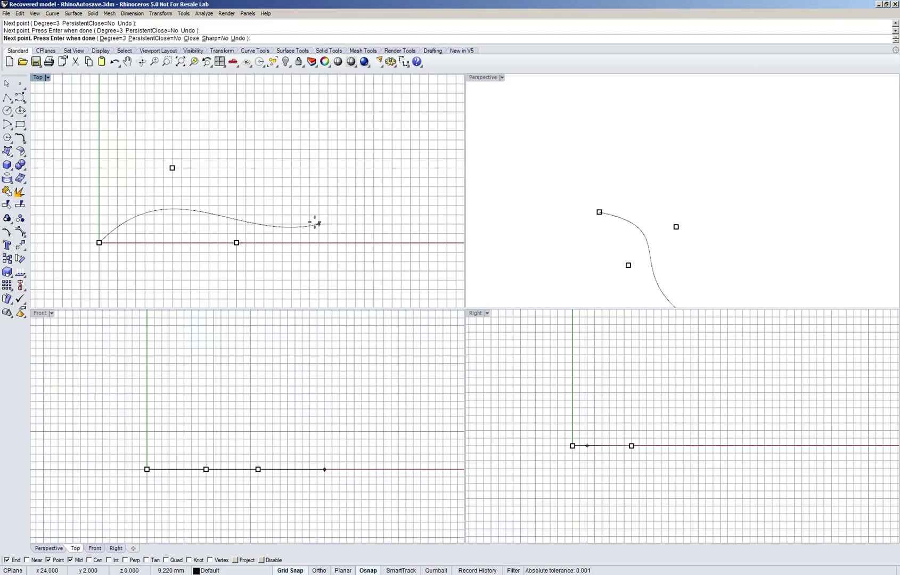
pyautogui.press('Return')
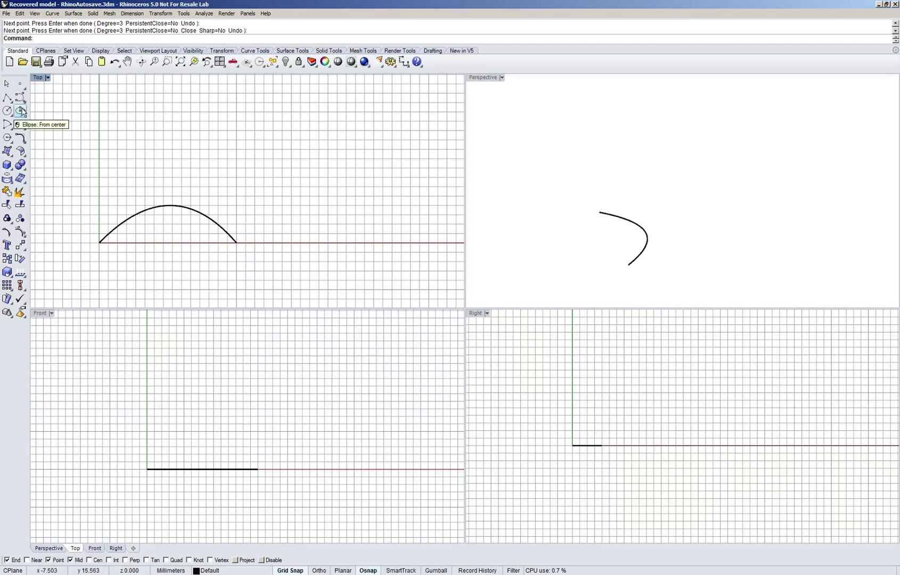
# Draw a second arched curve in the Front view from the origin to the first curve's end at 15,0, with its middle control point at 7,11.
pyautogui.click(8, 98)
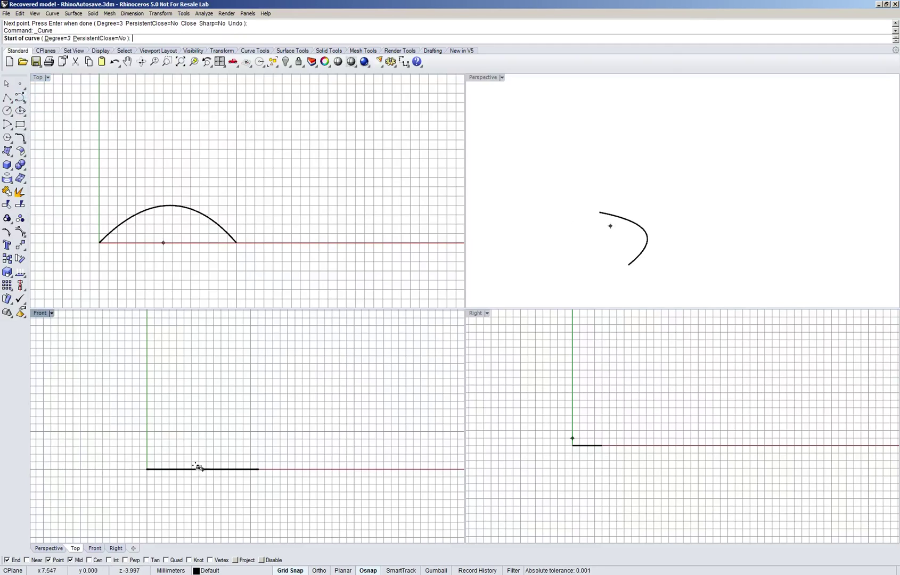
pyautogui.click(147, 468)
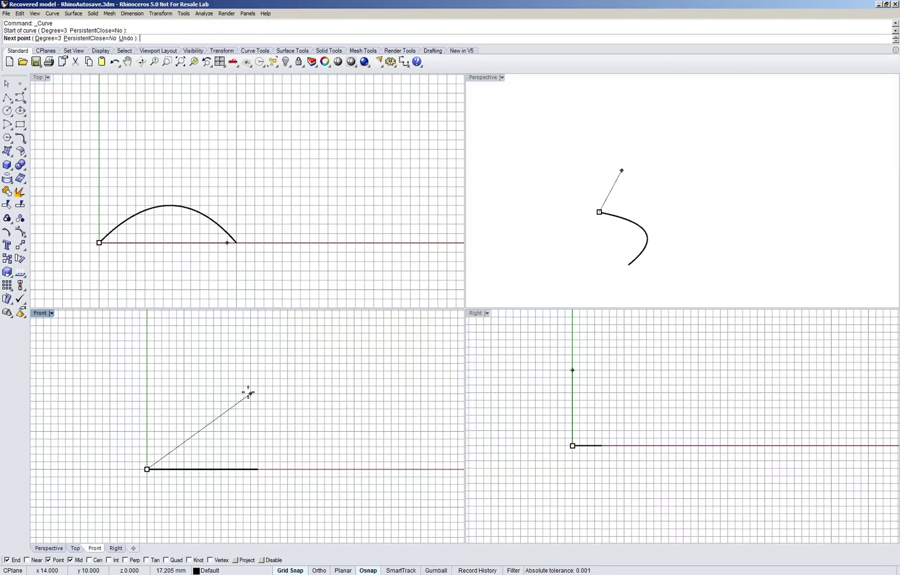
pyautogui.click(198, 387)
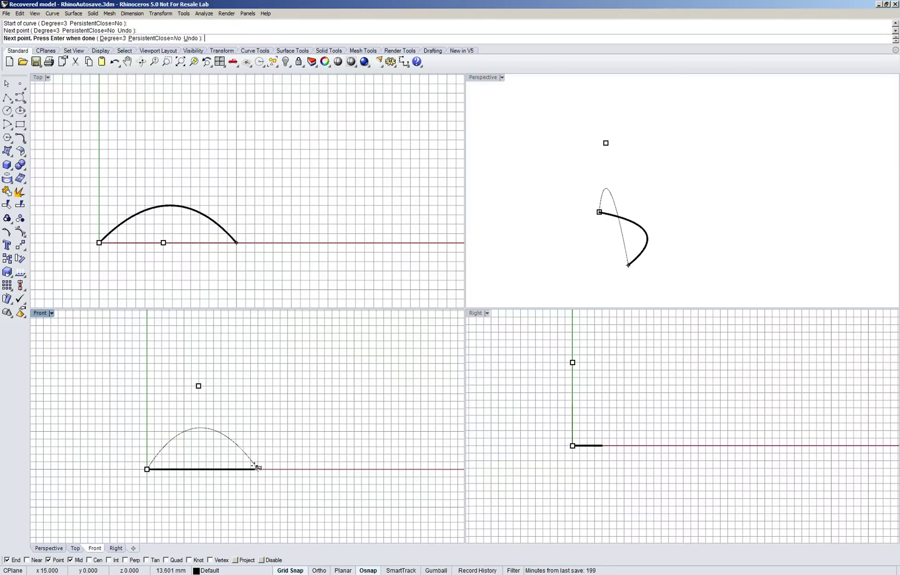
pyautogui.click(258, 468)
pyautogui.press('Return')
pyautogui.moveTo(734, 260); pyautogui.dragTo(657, 269, button='right')
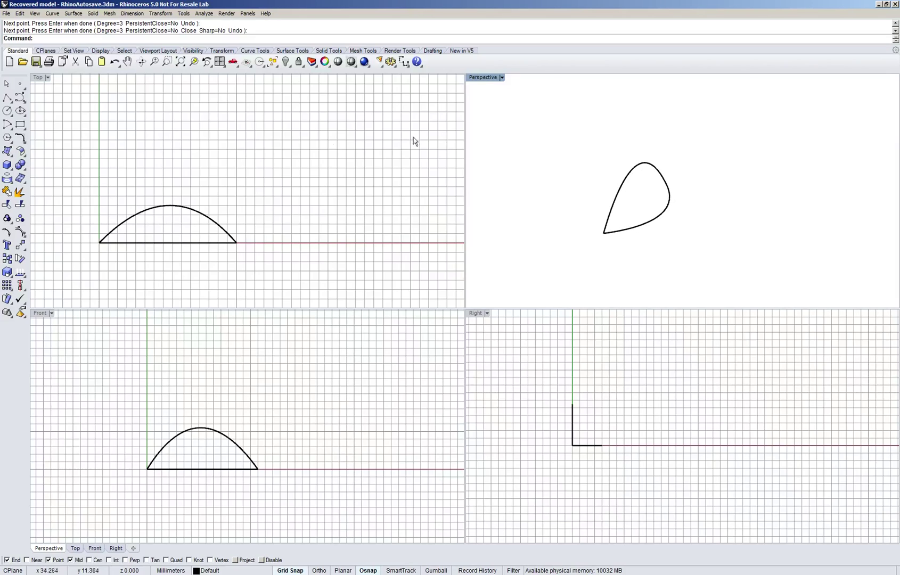
pyautogui.click(21, 98)
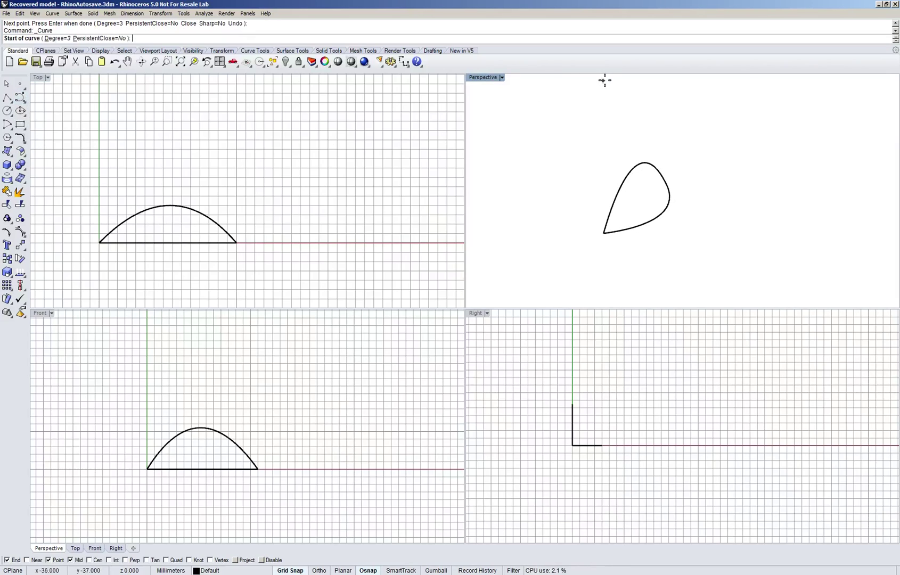
pyautogui.click(664, 181)
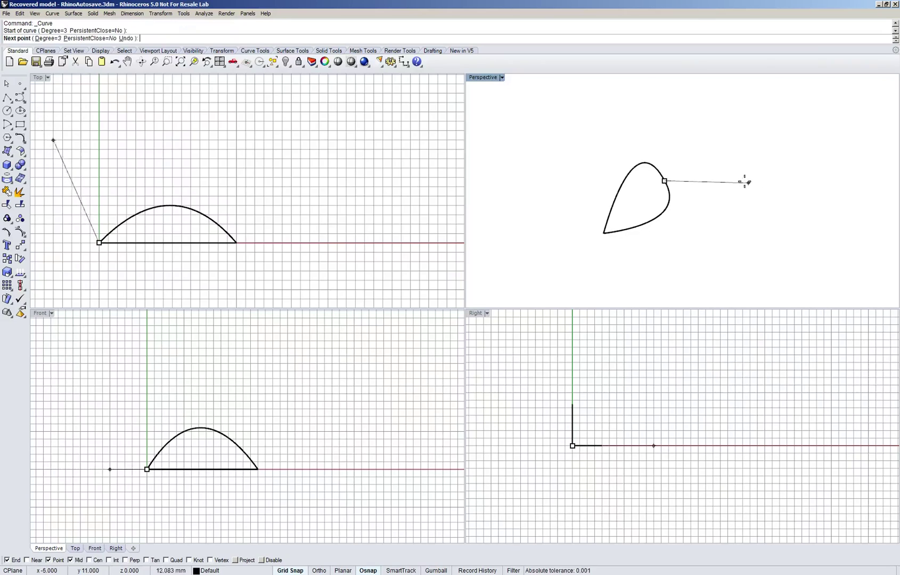
pyautogui.press('Escape')
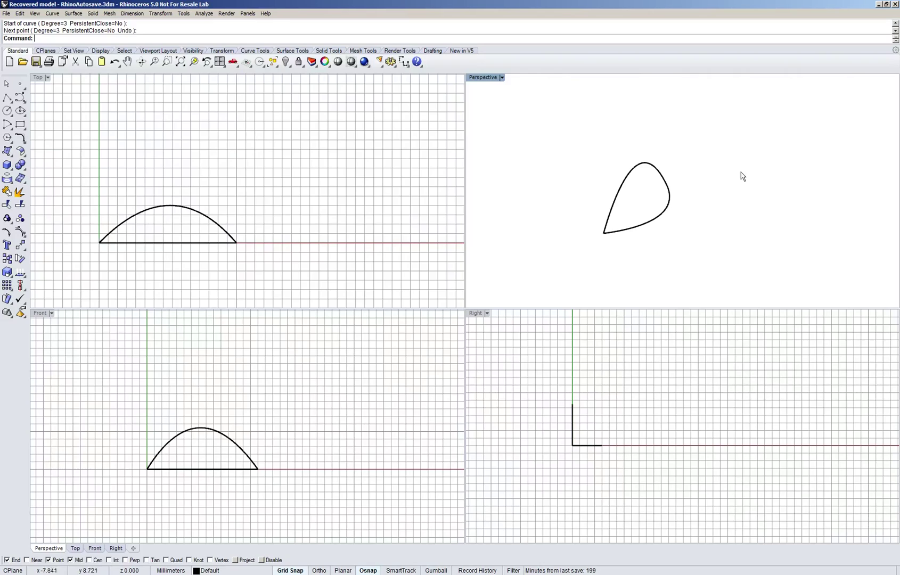
# Draw a degree 3 curve with three freely placed control points directly in the Perspective view, beside the two existing arches.
pyautogui.press('Return')
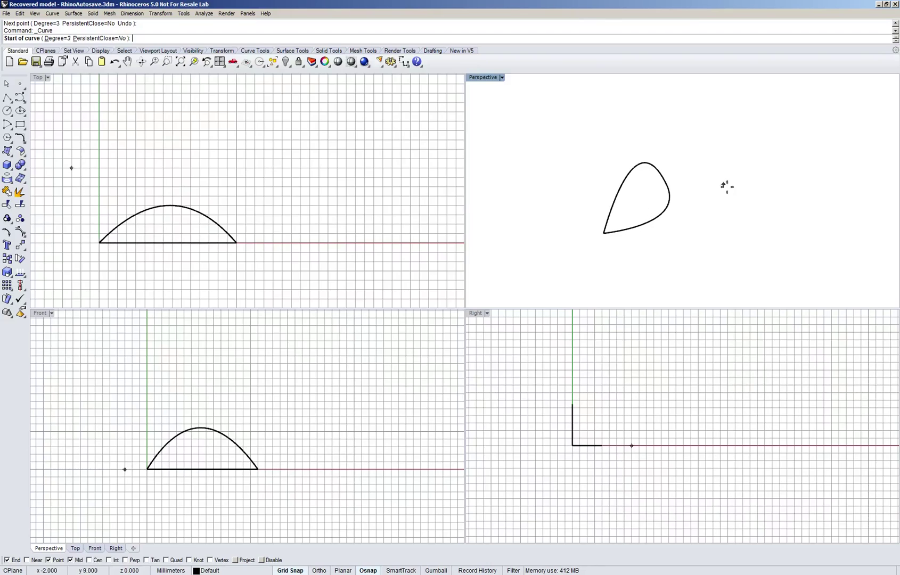
pyautogui.click(734, 190)
pyautogui.click(659, 141)
pyautogui.click(659, 246)
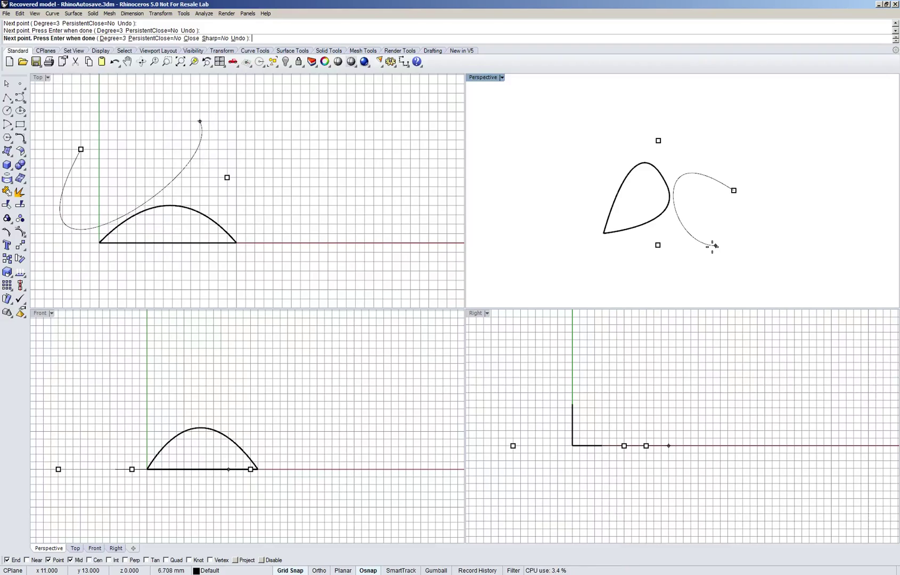
pyautogui.press('Return')
pyautogui.moveTo(707, 259); pyautogui.dragTo(668, 252, button='right')
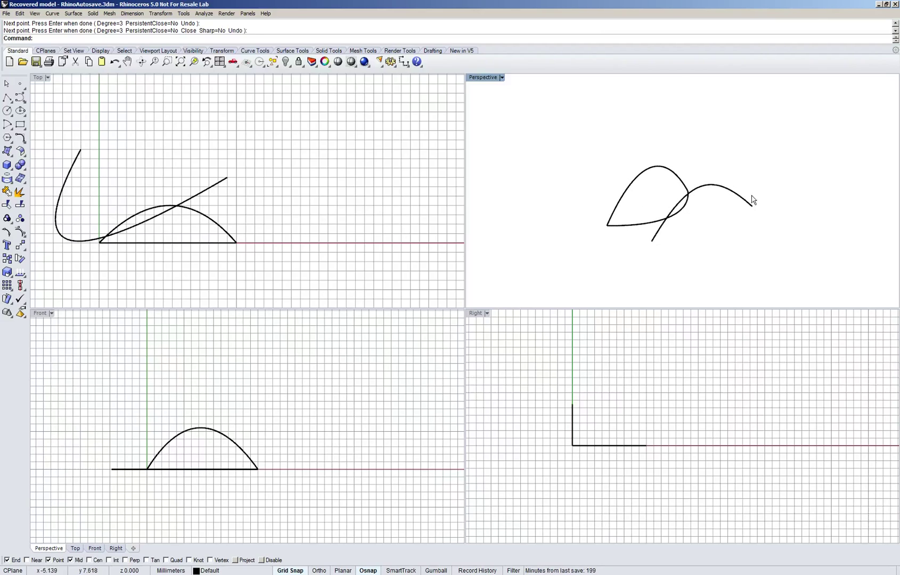
# Delete the free curve just drawn in the Perspective view, selecting it with a crossing window.
pyautogui.moveTo(749, 197); pyautogui.dragTo(758, 225, button='right')
pyautogui.moveTo(764, 186); pyautogui.dragTo(735, 223)
pyautogui.press('Delete')
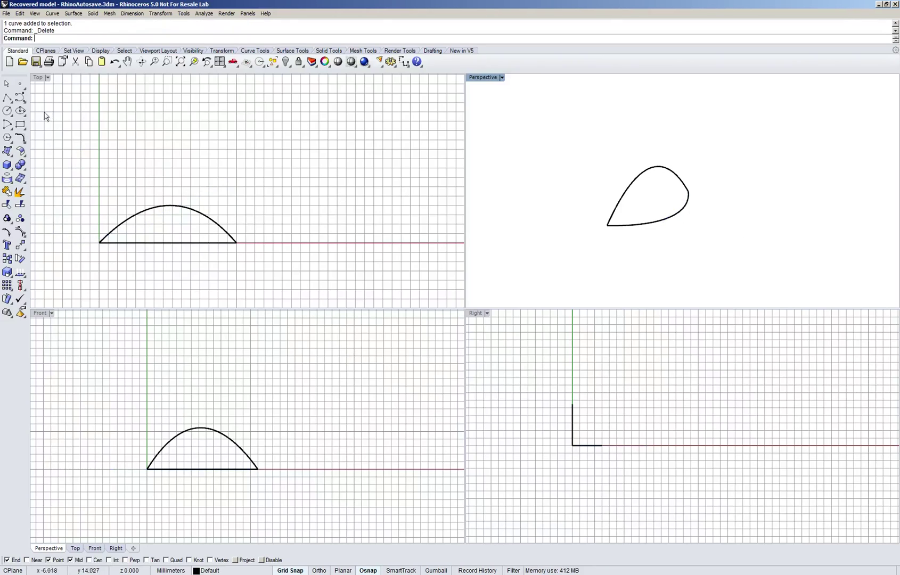
# Draw a larger arched curve in the Front view from about -5,0 to 21,0, with its middle control point at about 7,14.
pyautogui.click(19, 99)
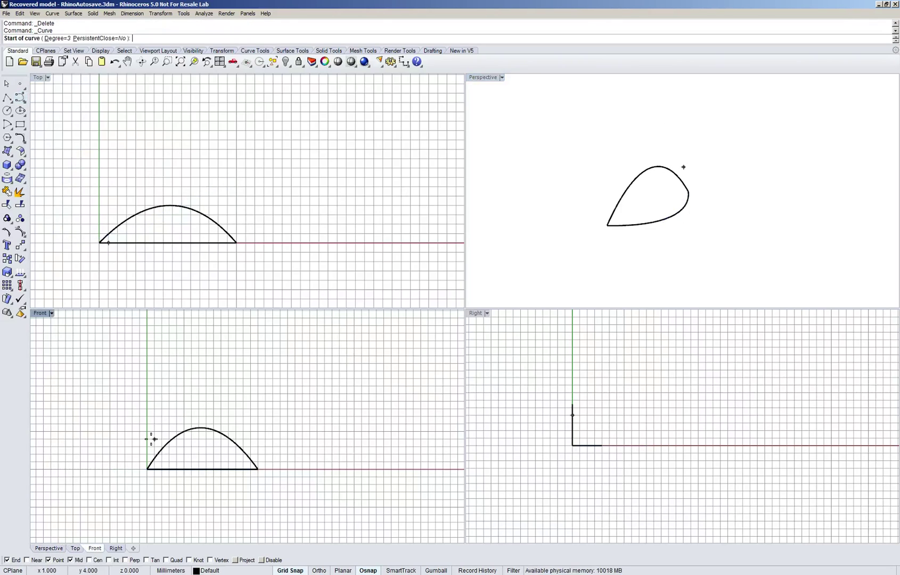
pyautogui.click(109, 469)
pyautogui.click(199, 364)
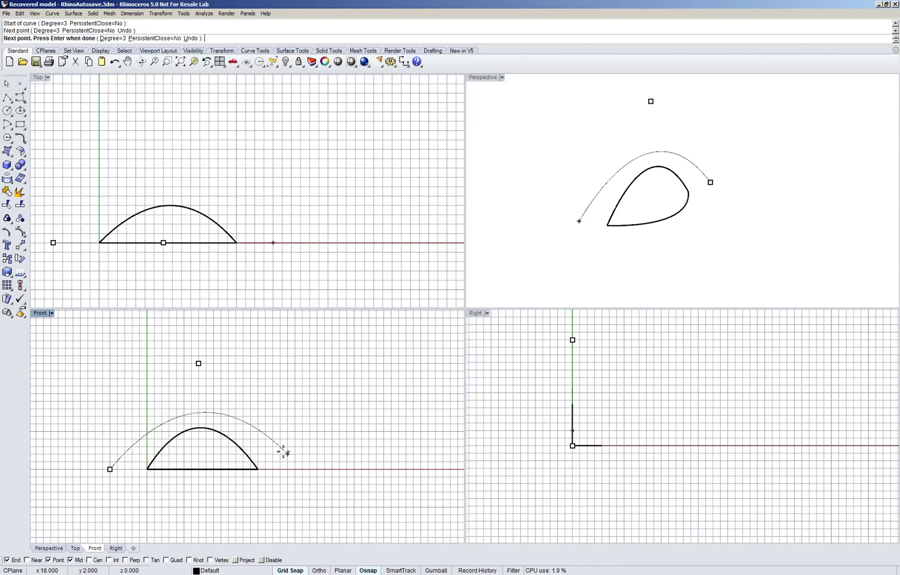
pyautogui.click(306, 469)
pyautogui.press('Return')
# Pick the smaller vertical arch from the overlapping curves in the Top view and move it about 16 mm along positive Y.
pyautogui.moveTo(675, 242); pyautogui.dragTo(710, 236, button='right')
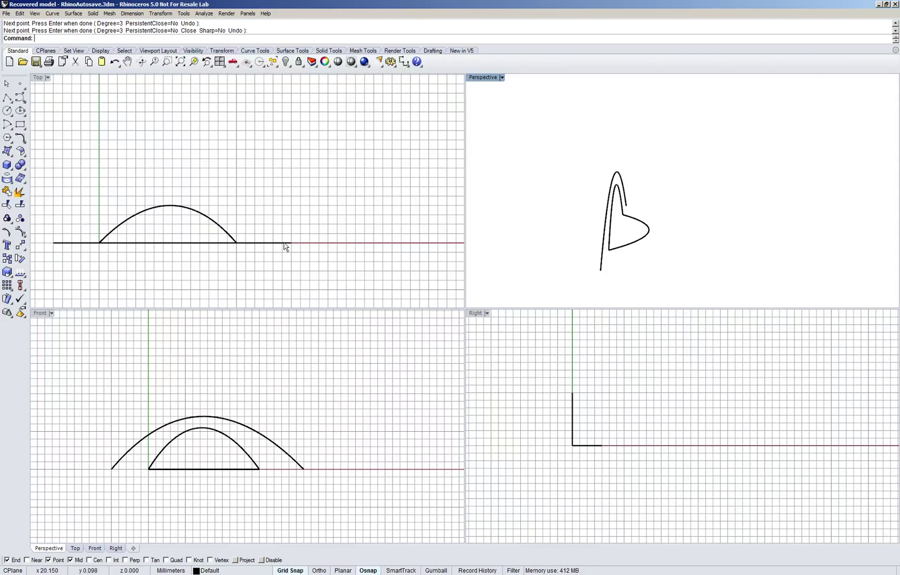
pyautogui.click(196, 243)
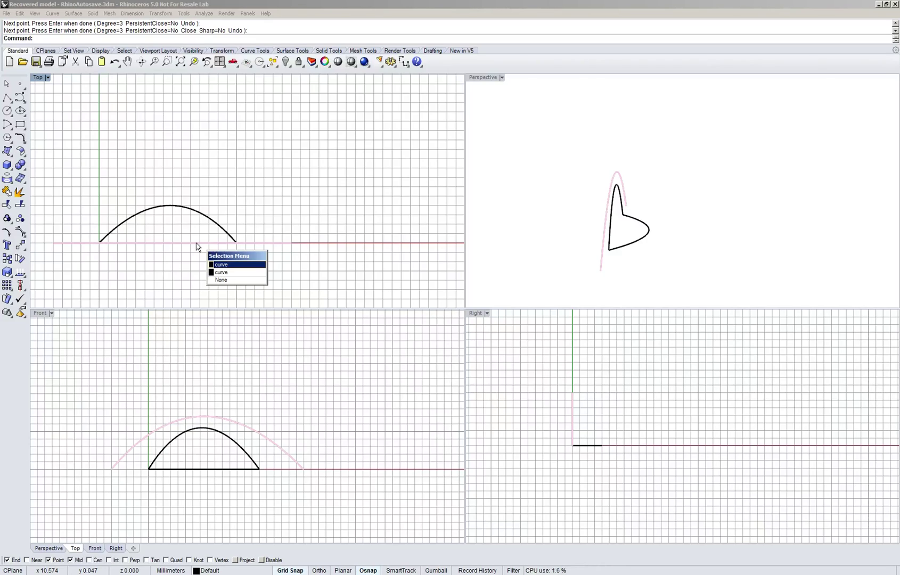
pyautogui.click(236, 272)
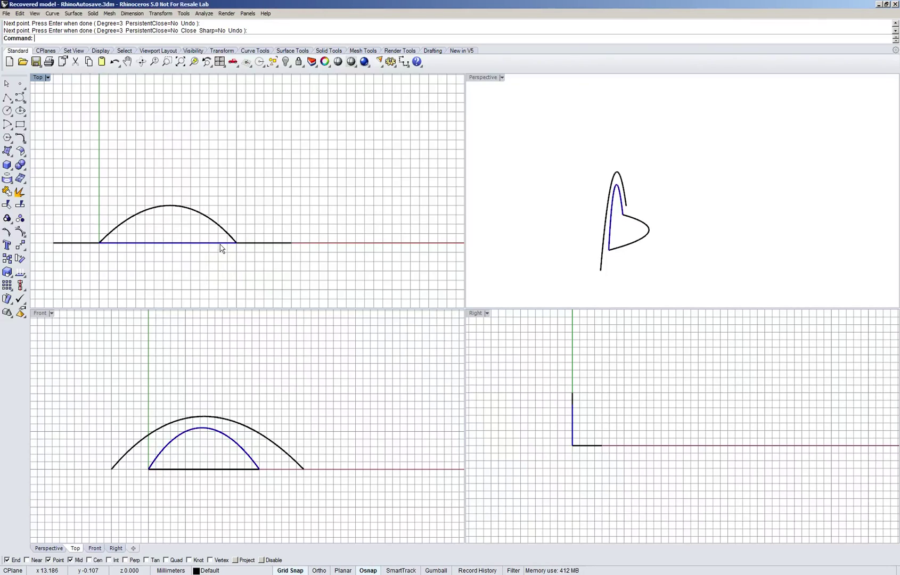
pyautogui.moveTo(221, 246); pyautogui.dragTo(218, 95)
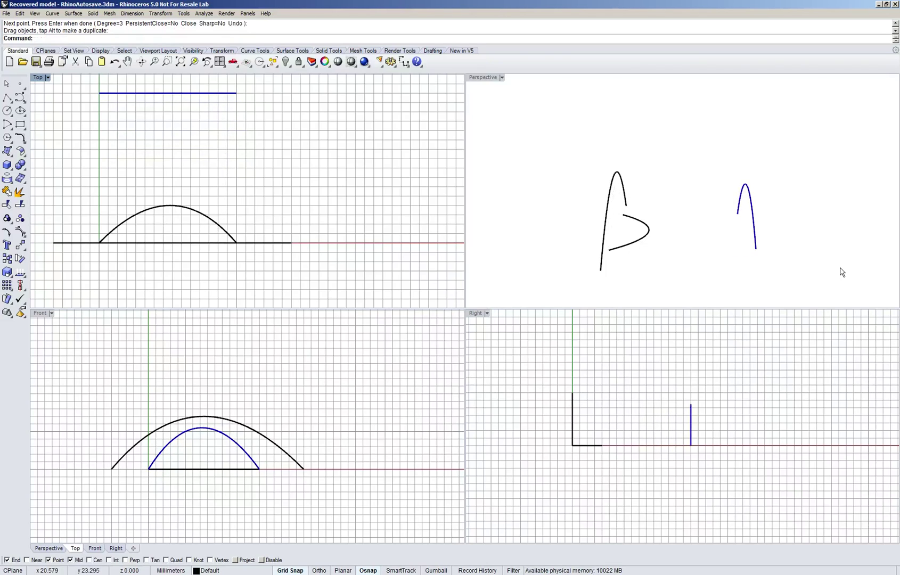
pyautogui.moveTo(842, 271); pyautogui.dragTo(764, 272, button='right')
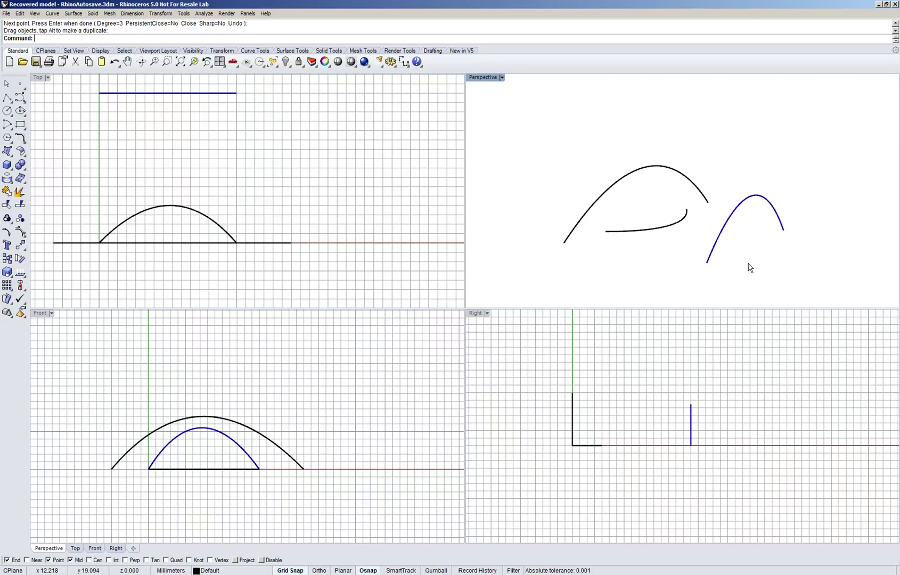
pyautogui.press('Escape')
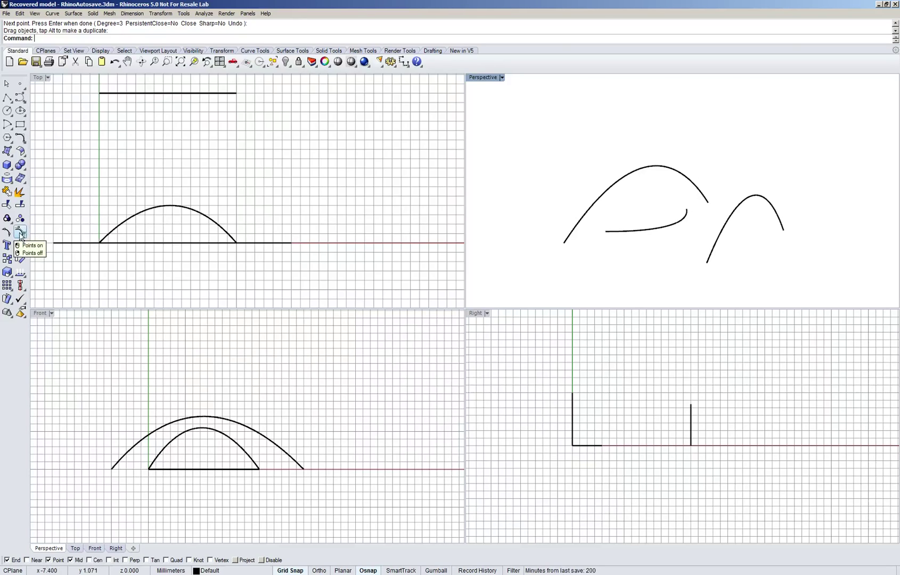
# Turn on the larger arch's control points and move its middle point to about 20,13 in the Front view.
pyautogui.click(19, 236)
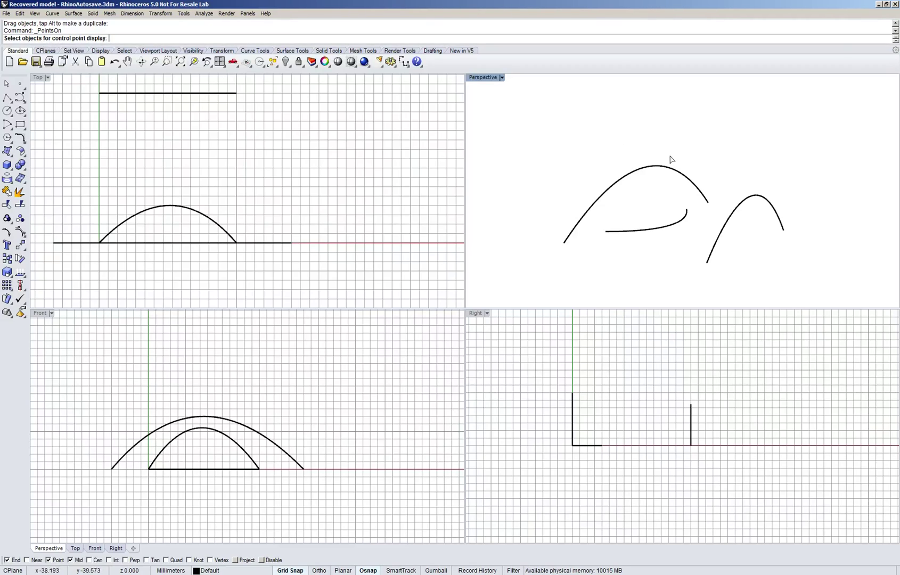
pyautogui.click(619, 187)
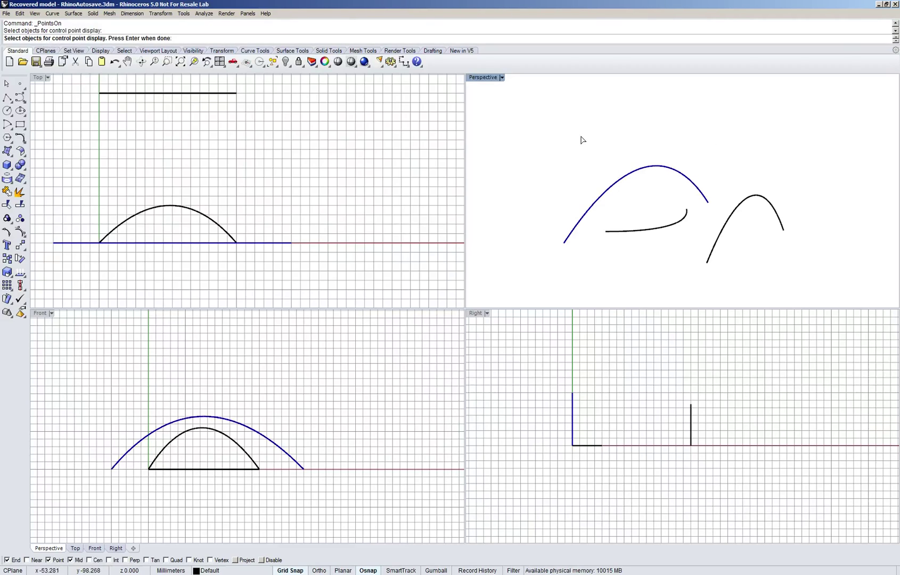
pyautogui.press('Return')
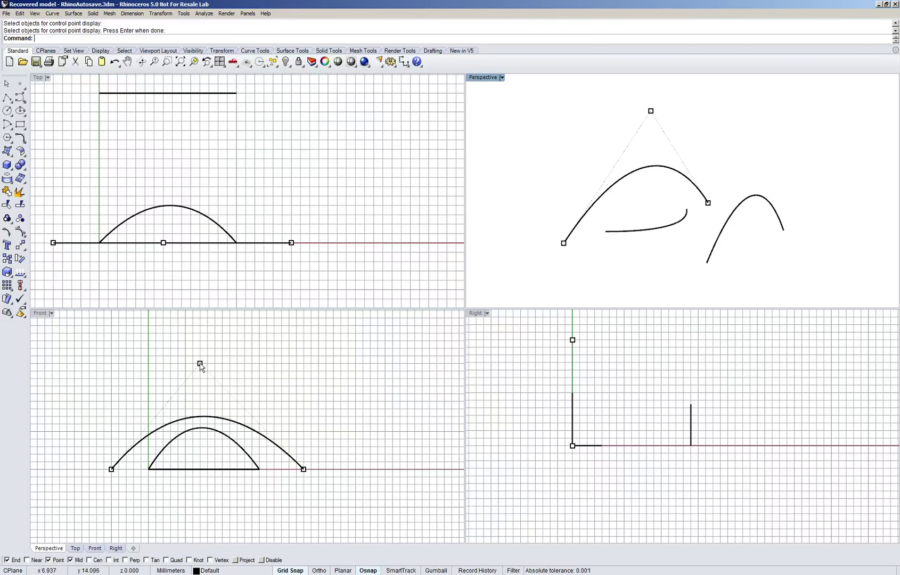
pyautogui.moveTo(199, 364); pyautogui.dragTo(297, 372)
# Try moving the larger arch's middle control point freely in the Perspective view and undo that move.
pyautogui.moveTo(566, 125); pyautogui.dragTo(653, 156)
pyautogui.moveTo(728, 185); pyautogui.dragTo(814, 253, button='right')
pyautogui.hotkey('ctrl', 'z')
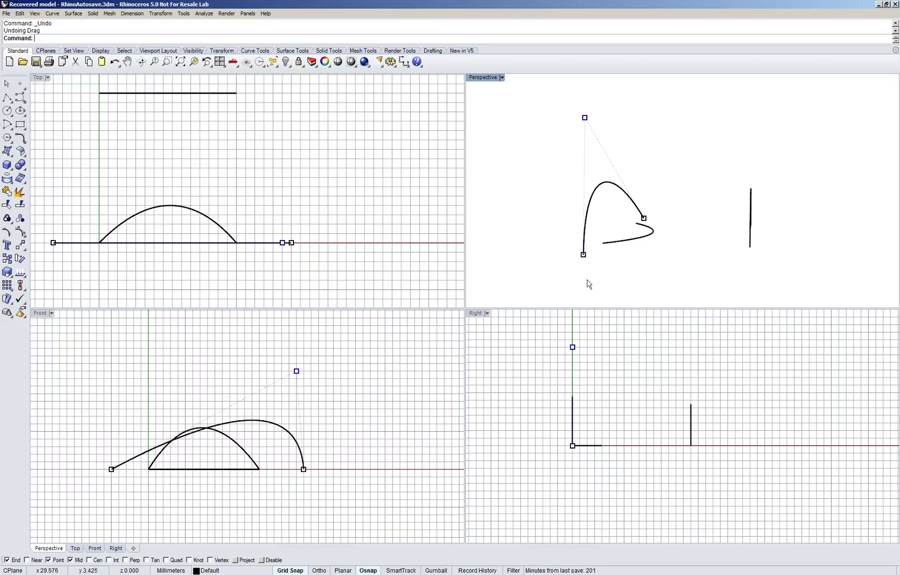
# Turn on the Gumball and use it to move the larger arch's middle control point along X to about x = 11.
pyautogui.click(435, 570)
pyautogui.click(585, 118)
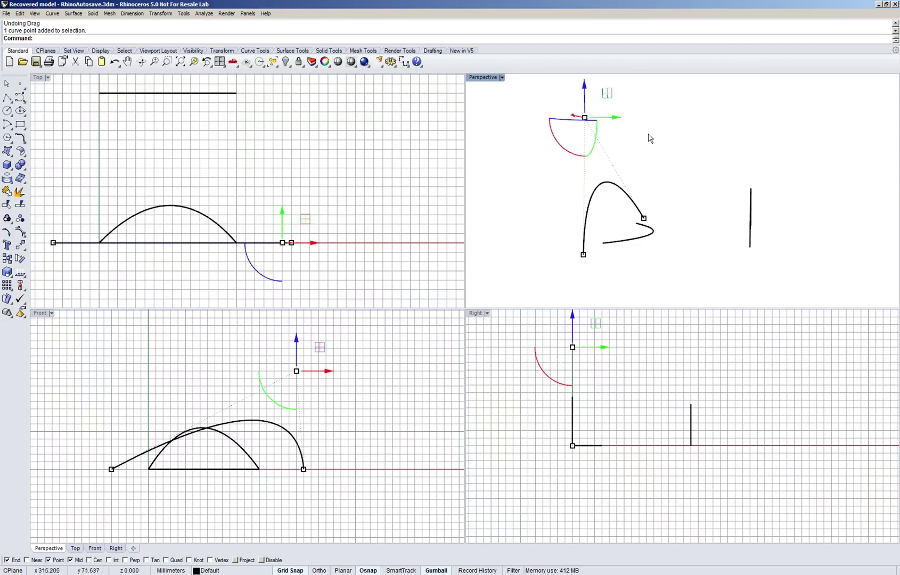
pyautogui.moveTo(657, 141); pyautogui.dragTo(603, 187, button='right')
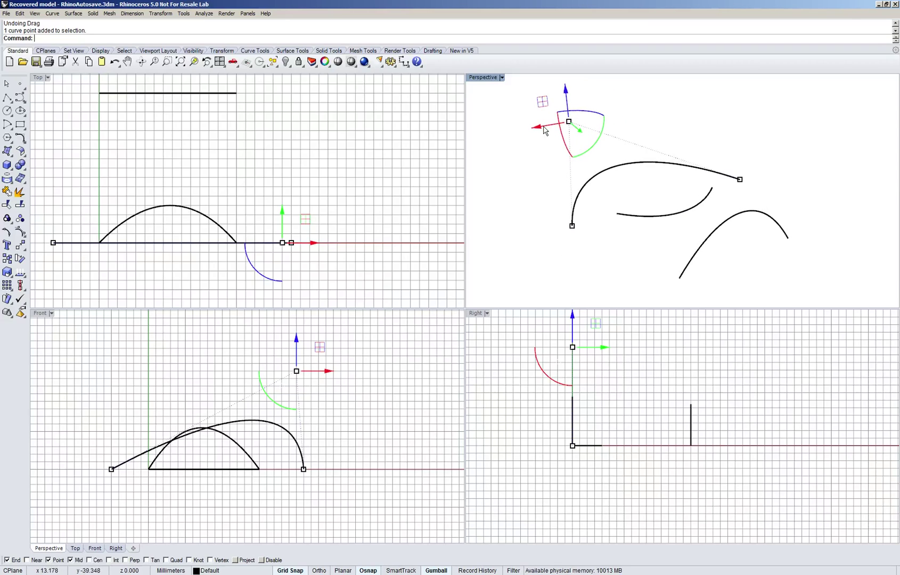
pyautogui.moveTo(581, 135); pyautogui.dragTo(606, 132)
pyautogui.moveTo(621, 237)
pyautogui.mouseDown(button='right')
pyautogui.moveTo(717, 224)
pyautogui.moveTo(606, 238)
pyautogui.mouseUp(button='right')
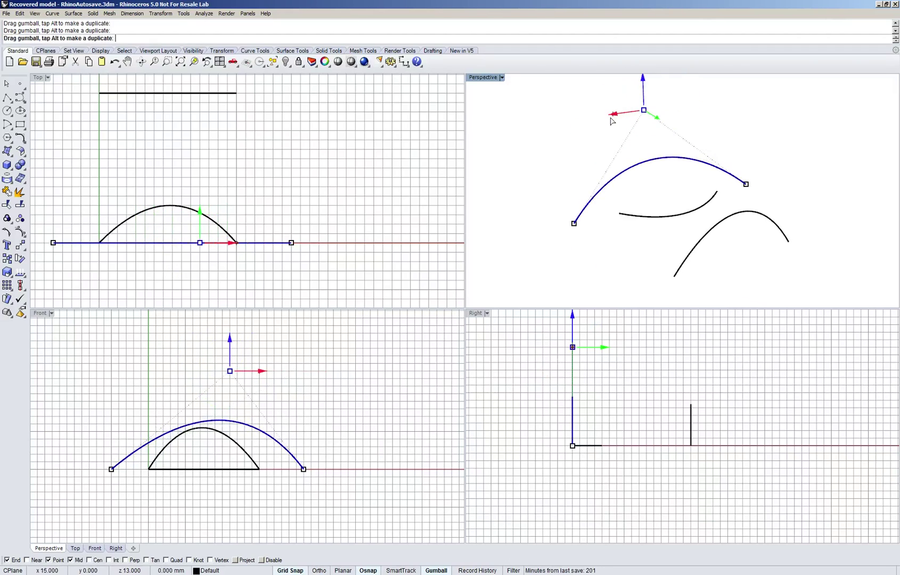
# With the Gumball, lower the middle control point about 1 mm along Z and shift it about 8 mm along positive Y.
pyautogui.moveTo(643, 83); pyautogui.dragTo(643, 91)
pyautogui.moveTo(581, 169); pyautogui.dragTo(685, 157, button='right')
pyautogui.moveTo(641, 137); pyautogui.dragTo(709, 128)
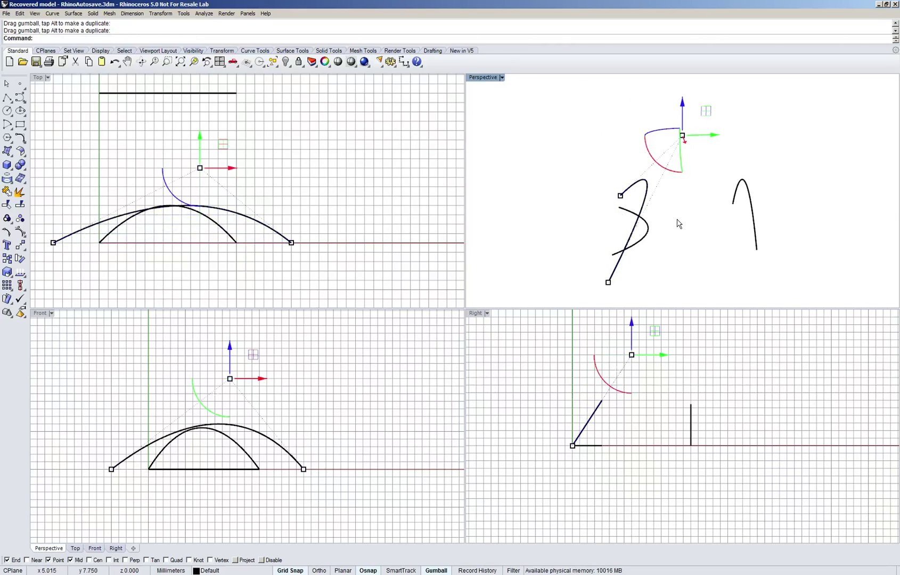
pyautogui.click(679, 224)
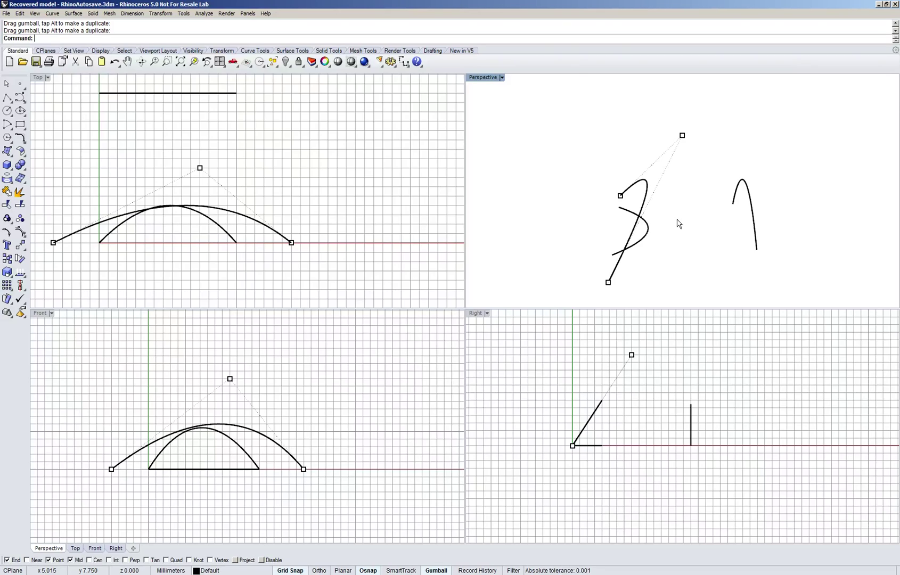
# Maximize the Perspective viewport and move the larger arch's middle control point back along negative Y with the Gumball.
pyautogui.doubleClick(485, 79)
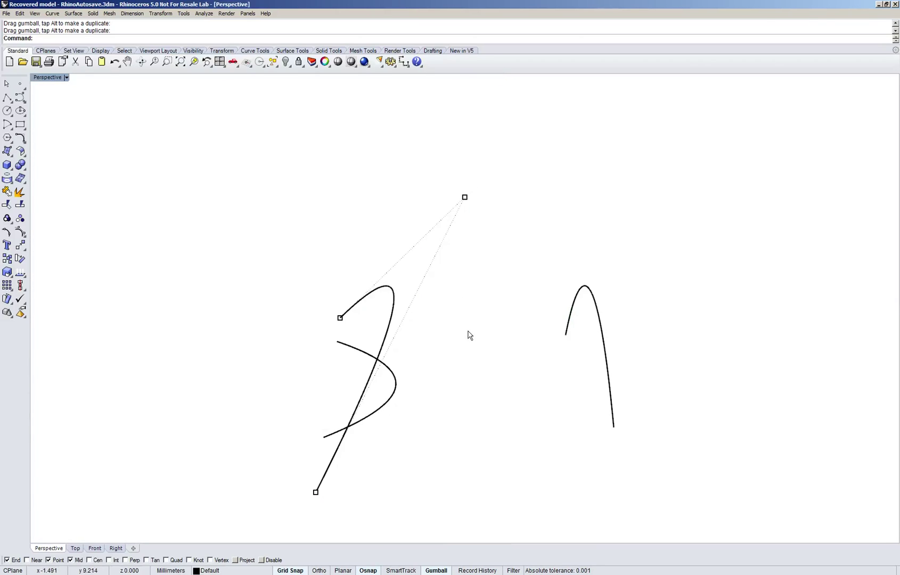
pyautogui.moveTo(533, 446); pyautogui.dragTo(500, 455, button='right')
pyautogui.click(463, 199)
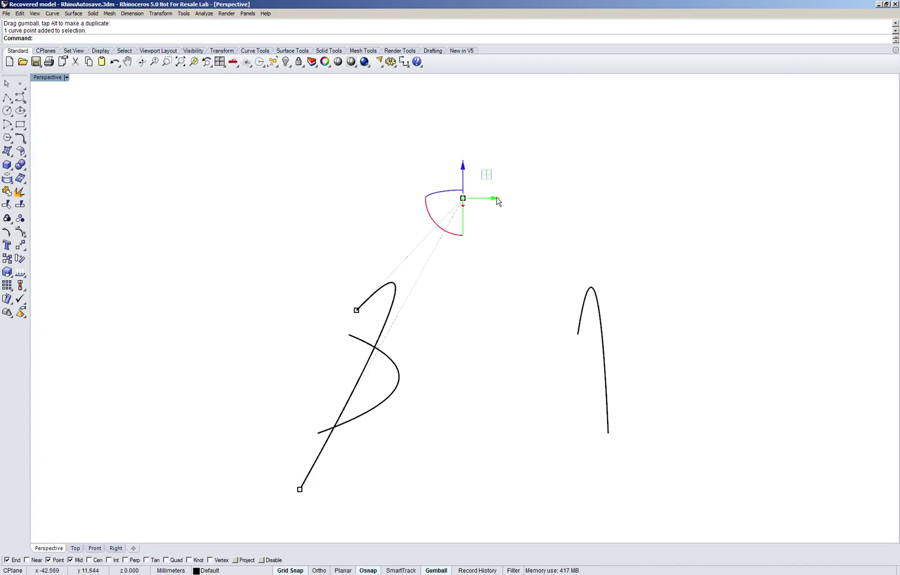
pyautogui.moveTo(497, 202); pyautogui.dragTo(360, 216)
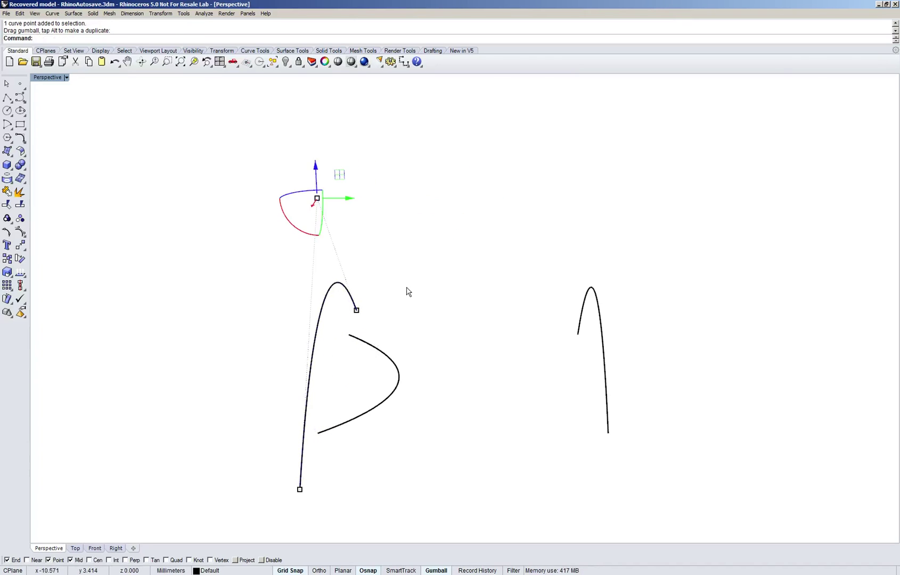